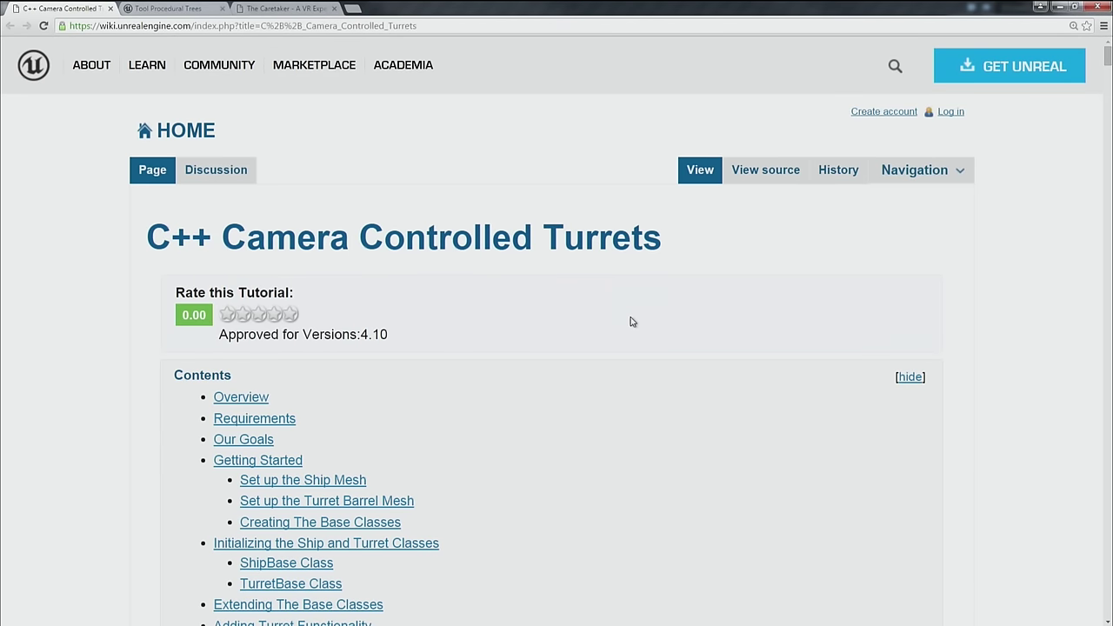
# Skim down through the sections of the Unreal wiki C++ turret tutorial
pyautogui.scroll(-3, 635, 365)
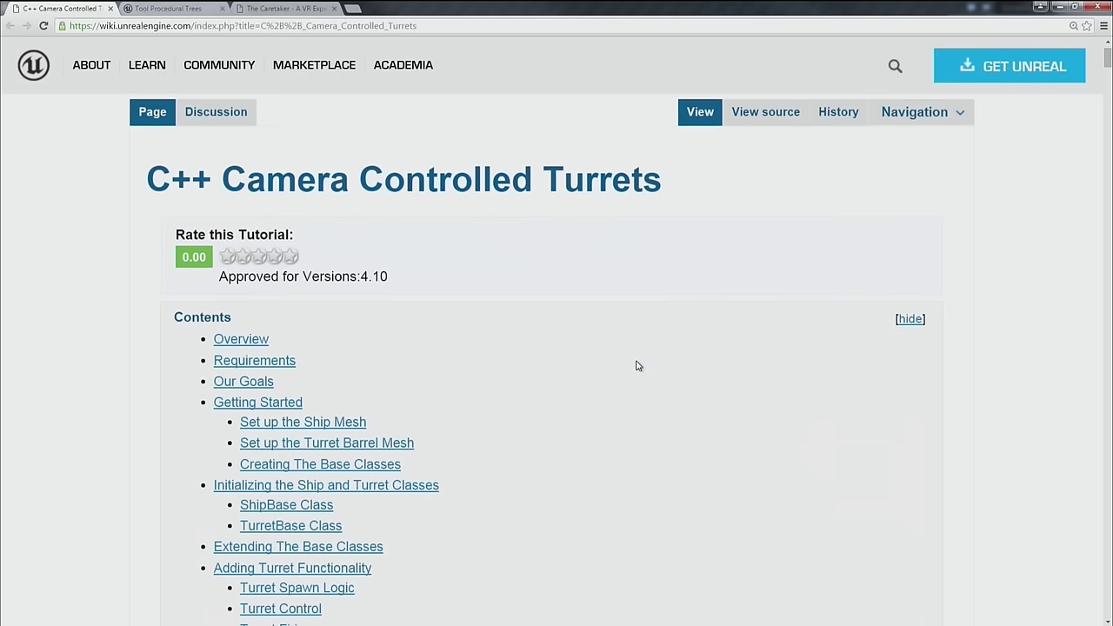
pyautogui.scroll(-2, 636, 365)
pyautogui.scroll(3, 636, 366)
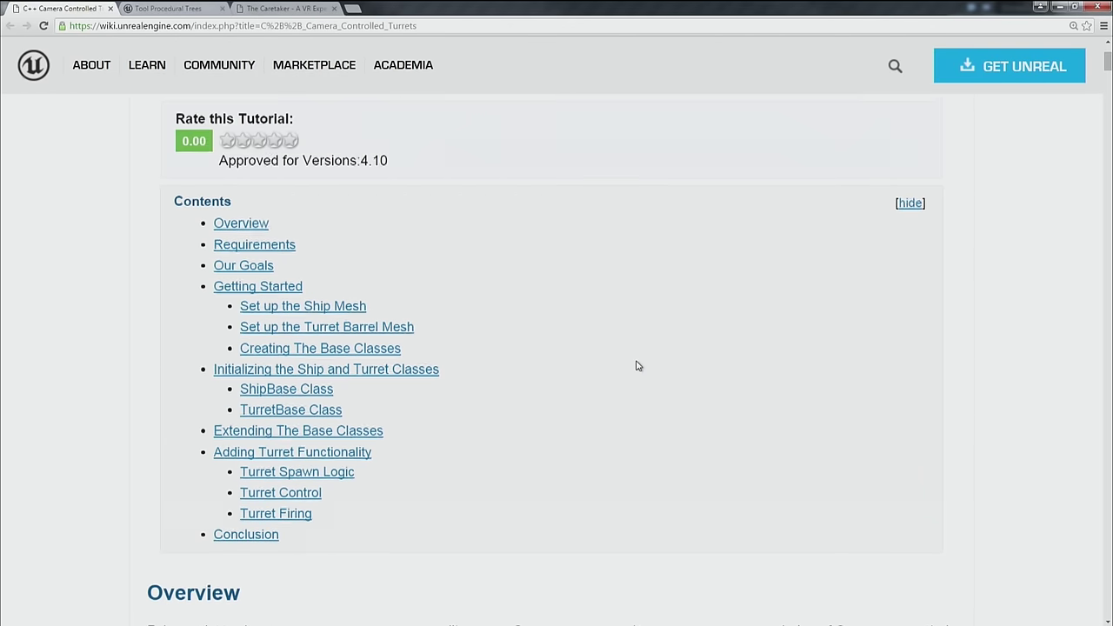
pyautogui.scroll(-10, 637, 367)
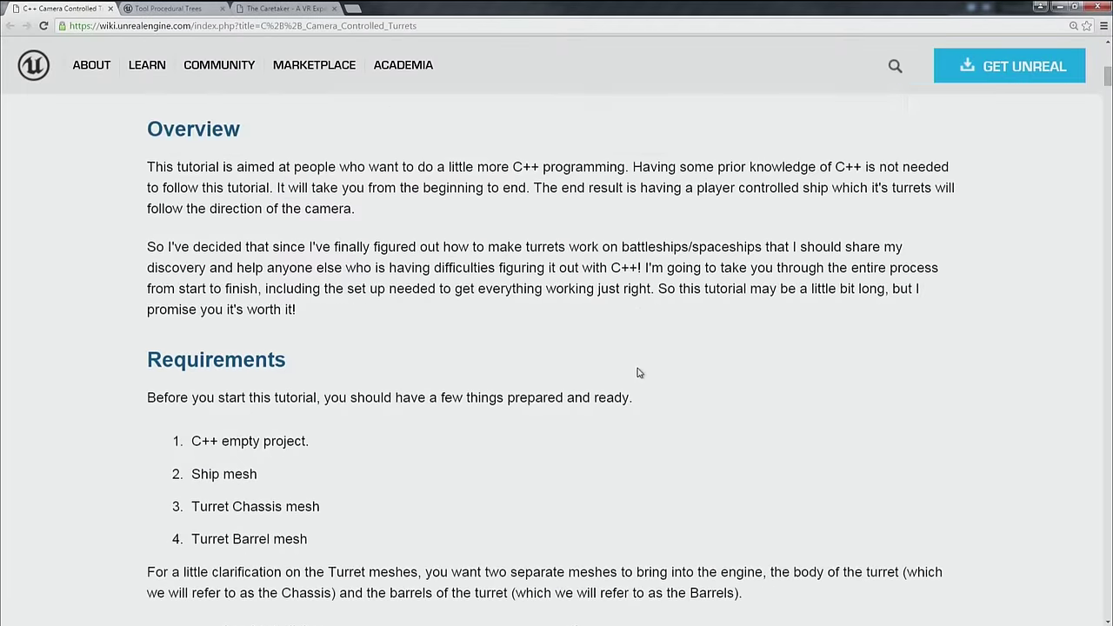
pyautogui.scroll(-1, 637, 375)
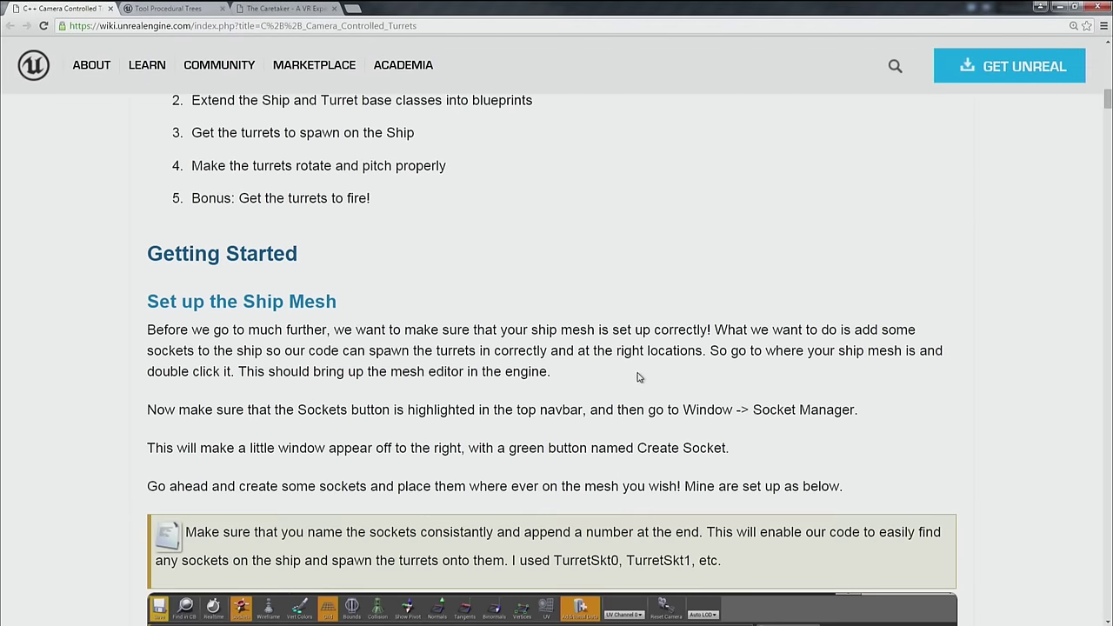
pyautogui.scroll(-1, 638, 377)
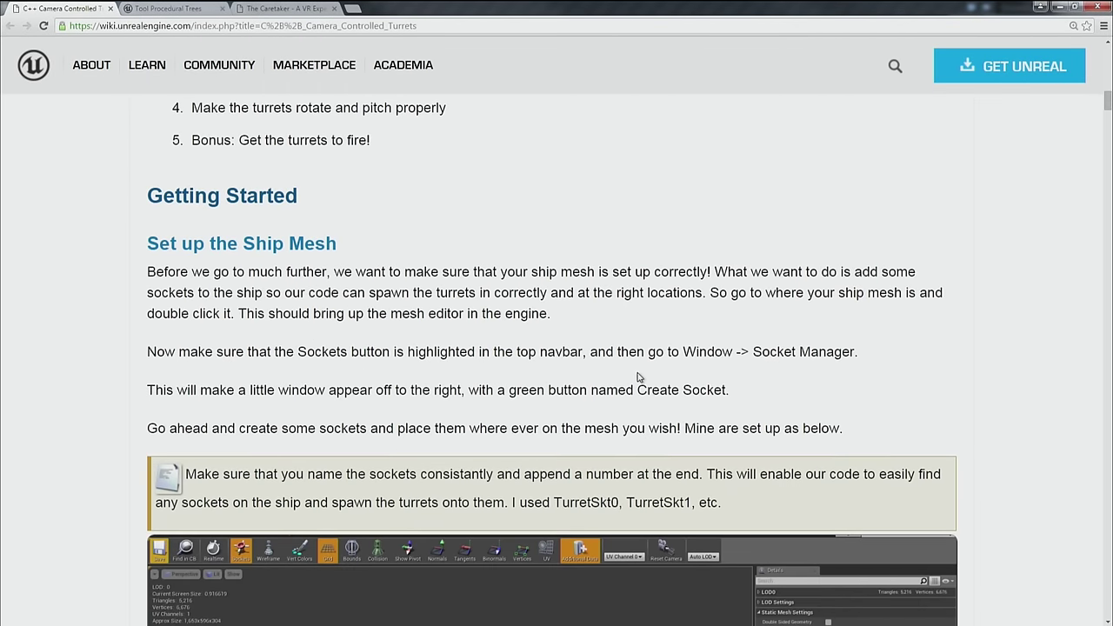
pyautogui.scroll(-3, 637, 383)
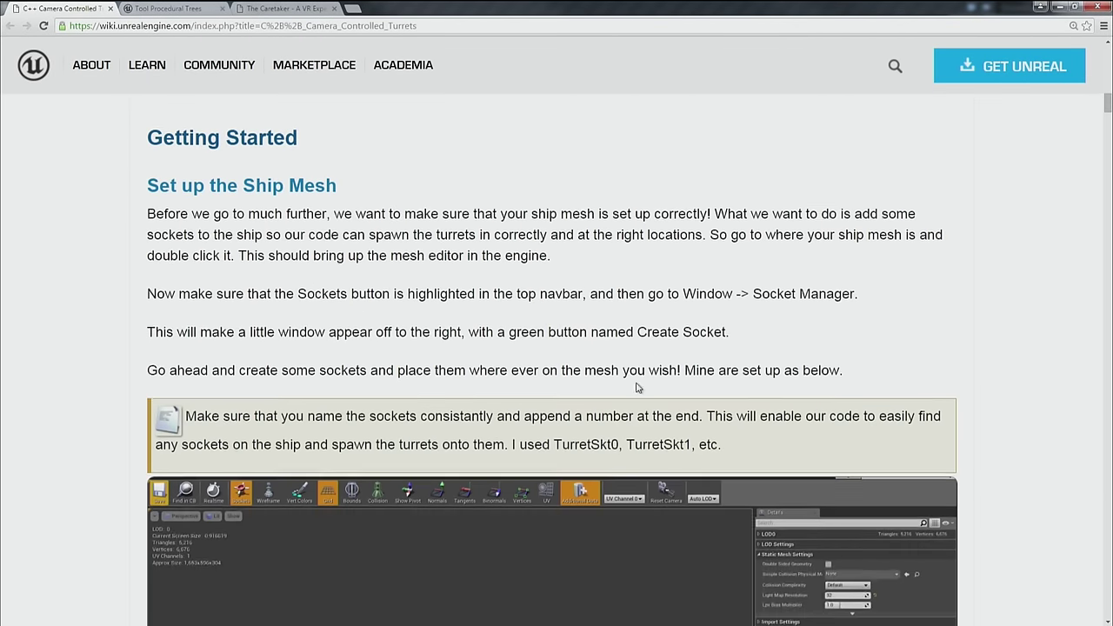
pyautogui.scroll(-2, 966, 399)
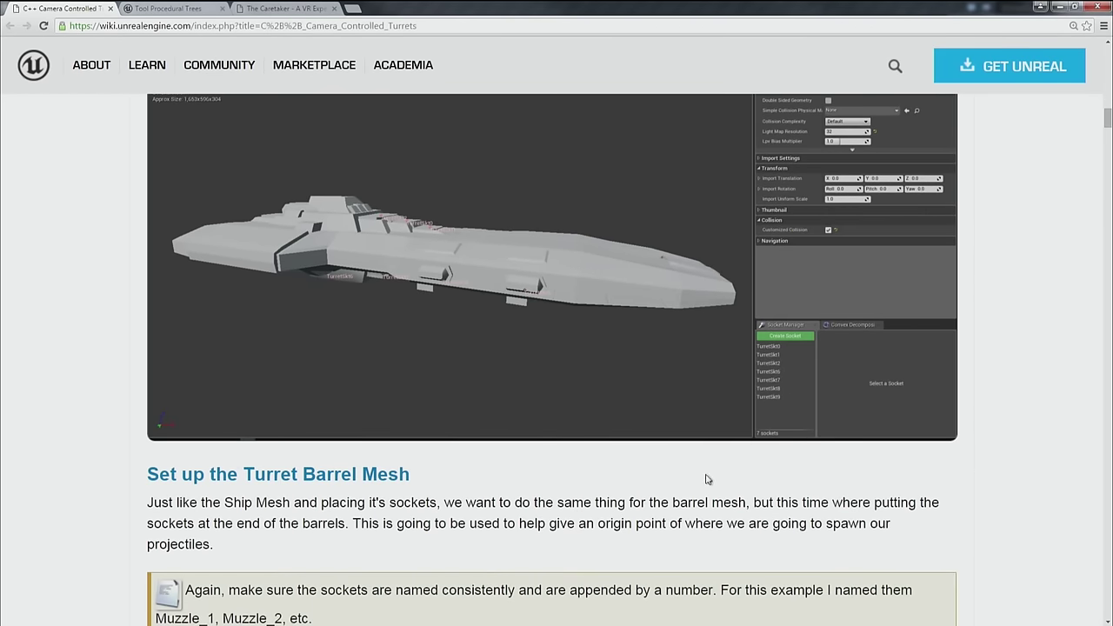
pyautogui.scroll(-1, 624, 479)
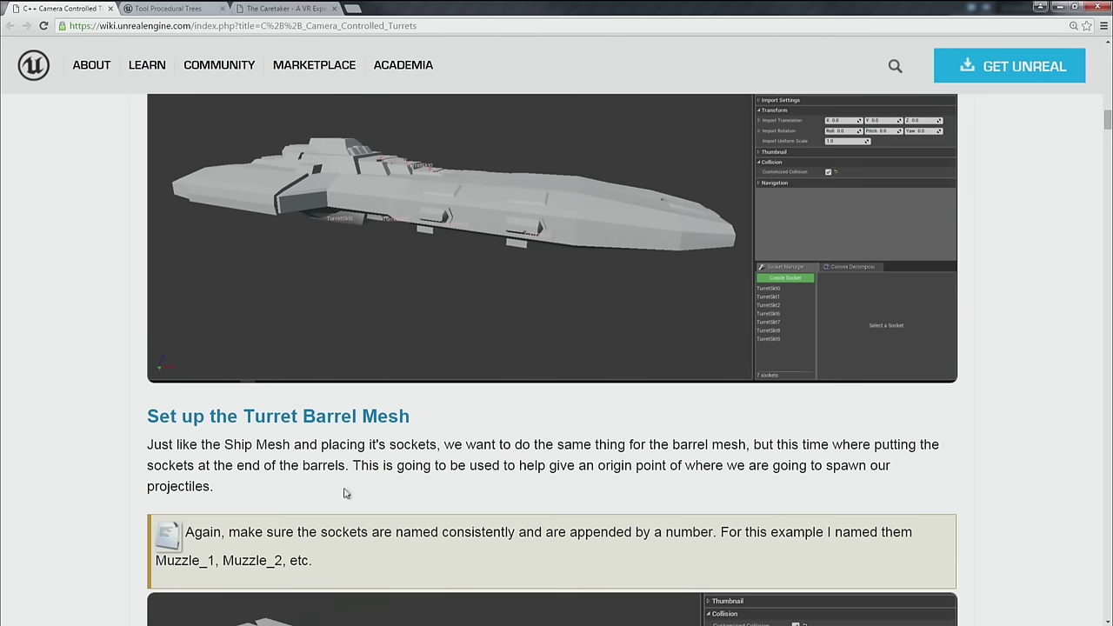
pyautogui.scroll(-3, 517, 539)
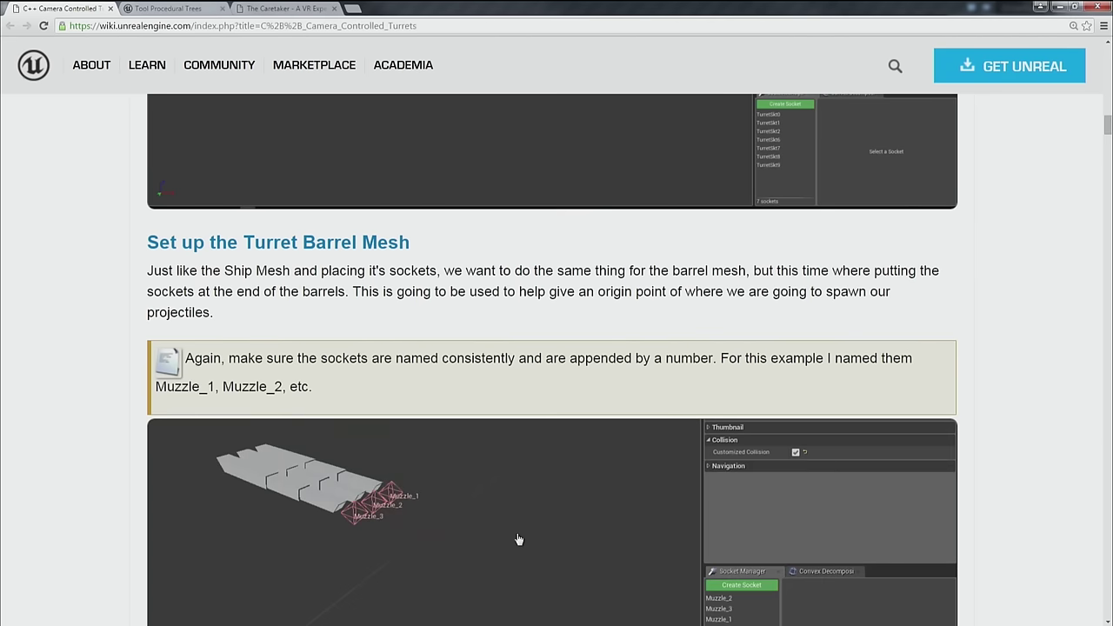
pyautogui.scroll(-4, 527, 530)
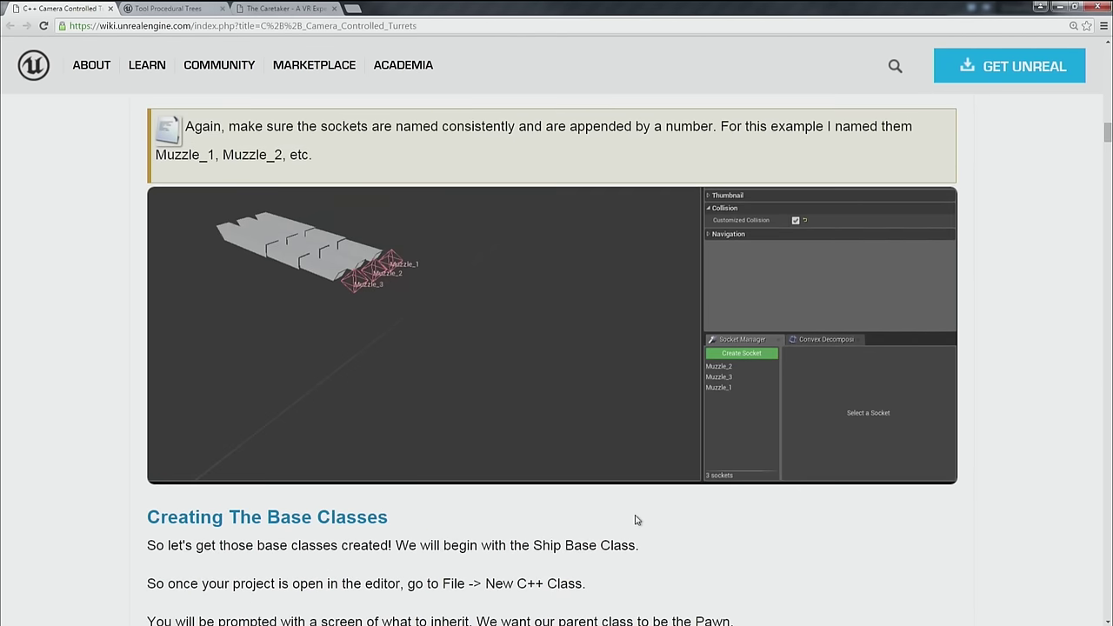
pyautogui.scroll(-4, 652, 487)
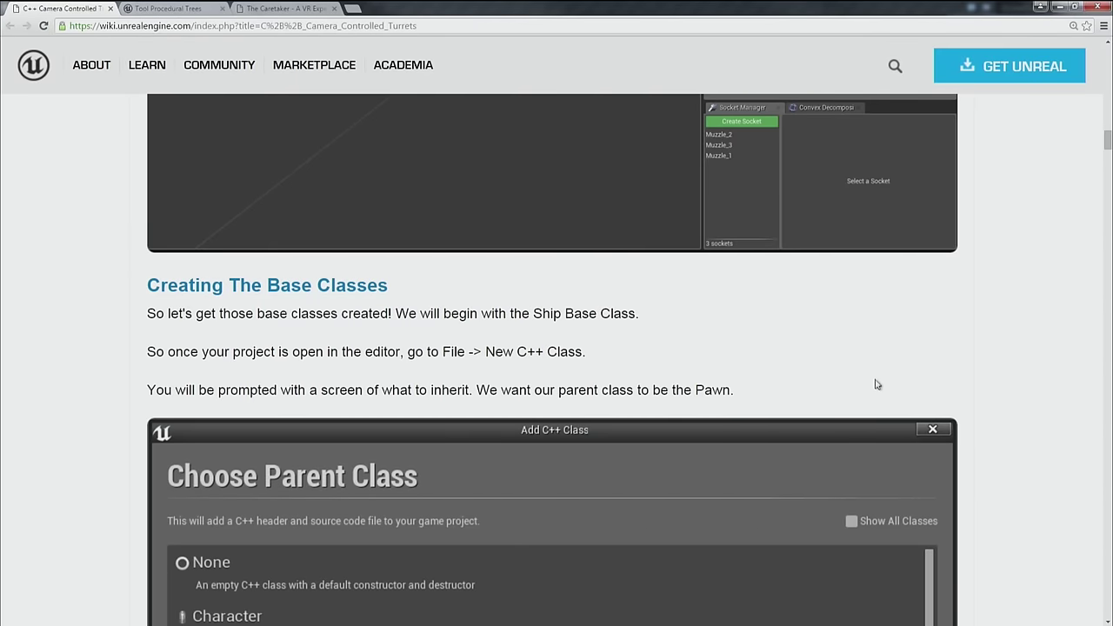
# Return to the top of the turret tutorial and close its tab
pyautogui.scroll(4, 814, 375)
pyautogui.scroll(2, 813, 375)
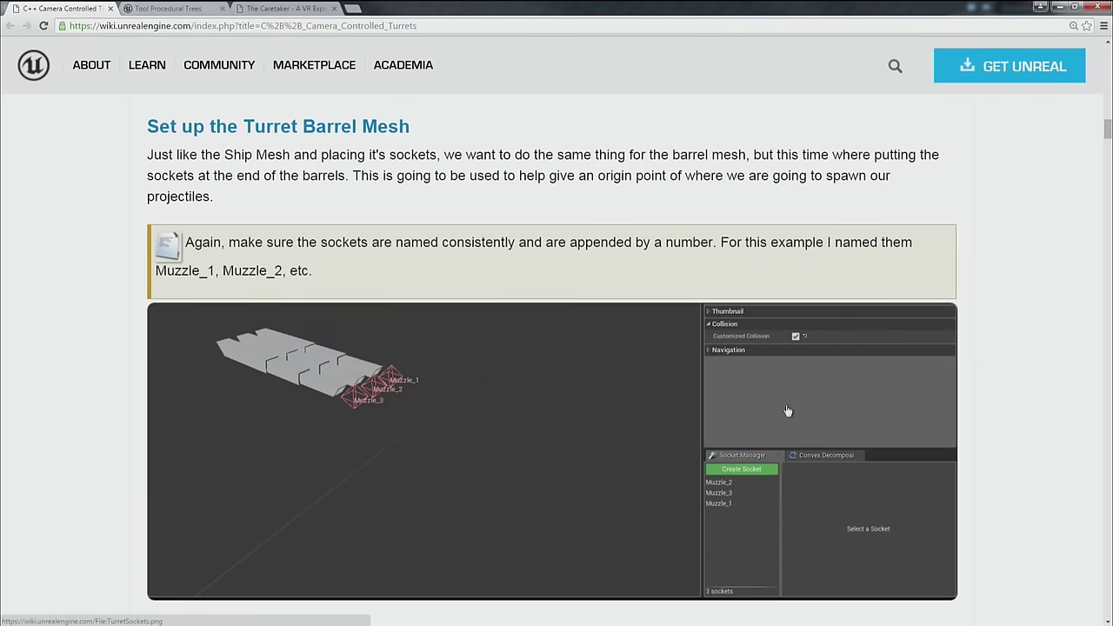
pyautogui.scroll(-6, 710, 517)
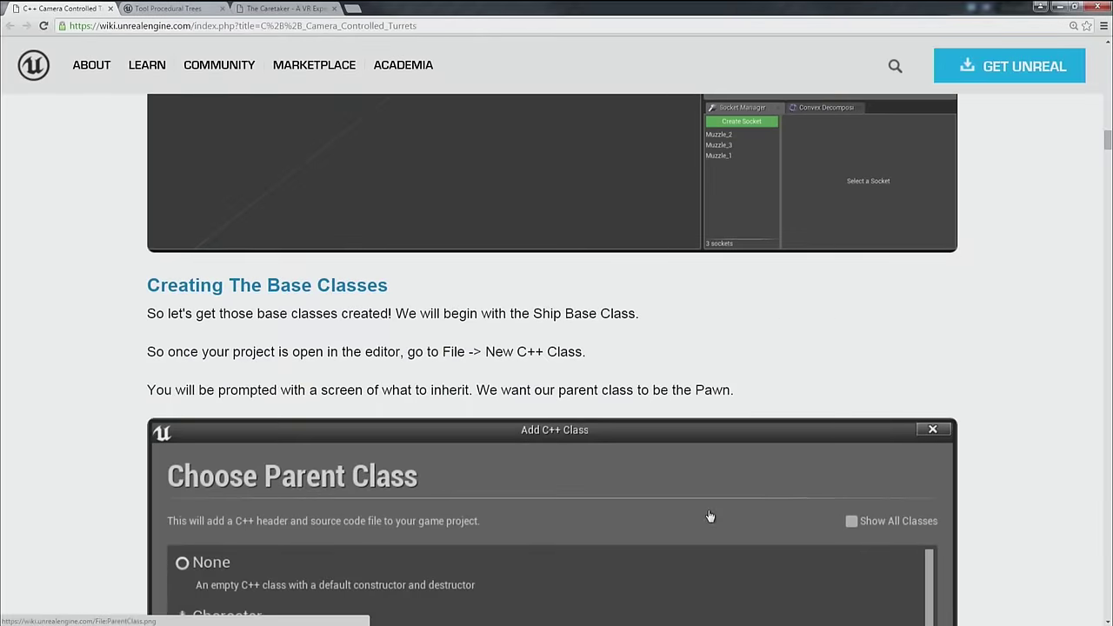
pyautogui.scroll(-3, 887, 459)
pyautogui.scroll(1, 1008, 435)
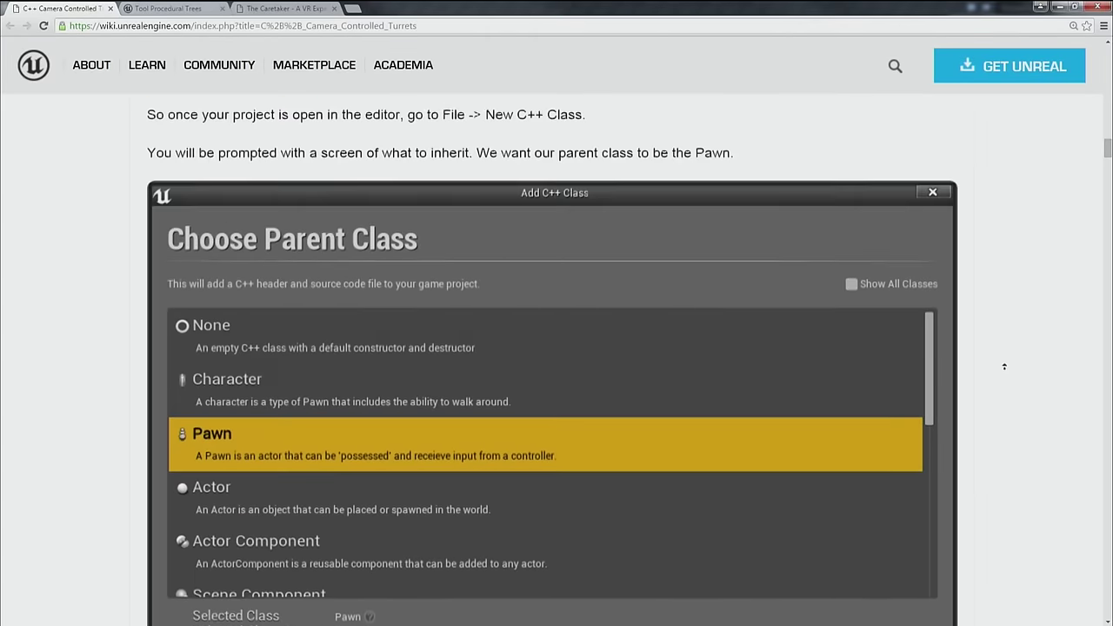
pyautogui.scroll(15, 1005, 366)
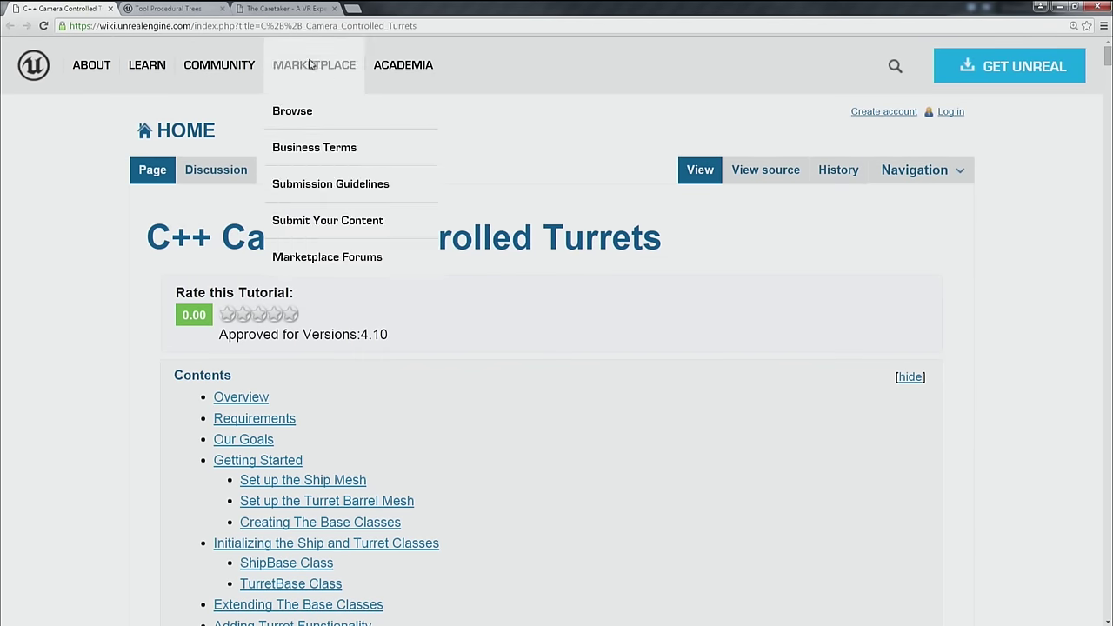
pyautogui.middleClick(57, 10)
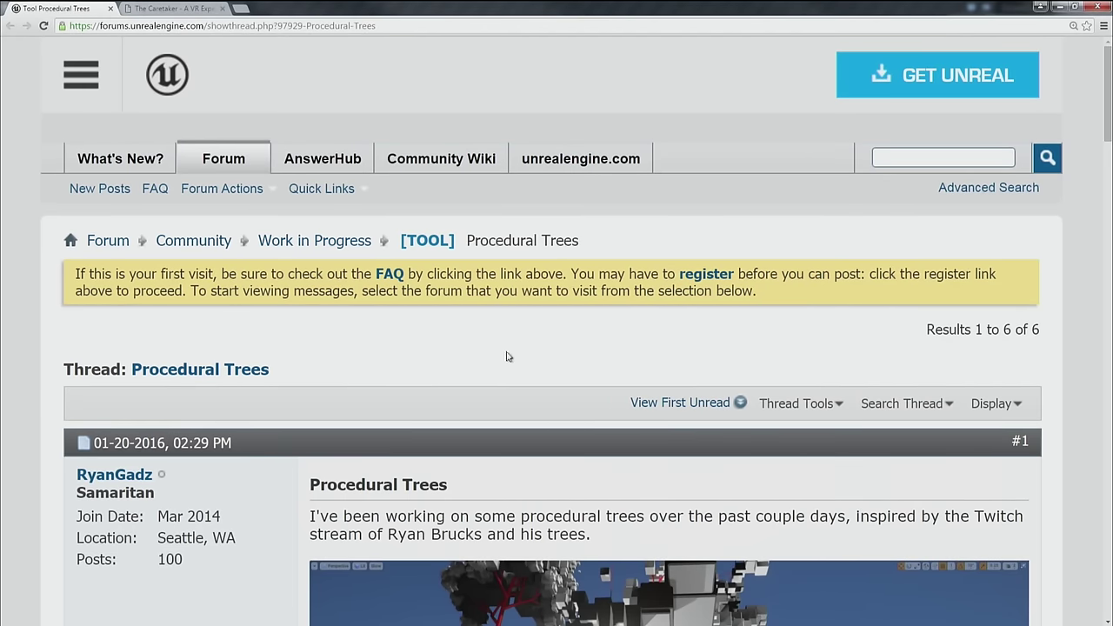
# Read past the tree image and post text to replies #2 and #3 about a marketplace release
pyautogui.scroll(-1, 514, 347)
pyautogui.scroll(-2, 514, 346)
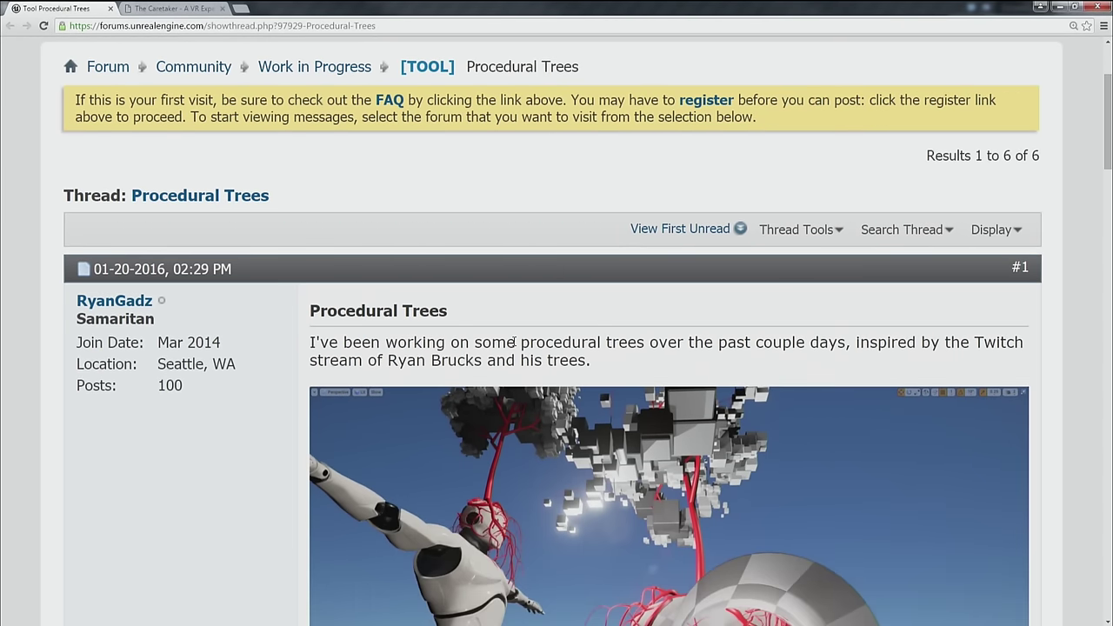
pyautogui.scroll(-2, 269, 381)
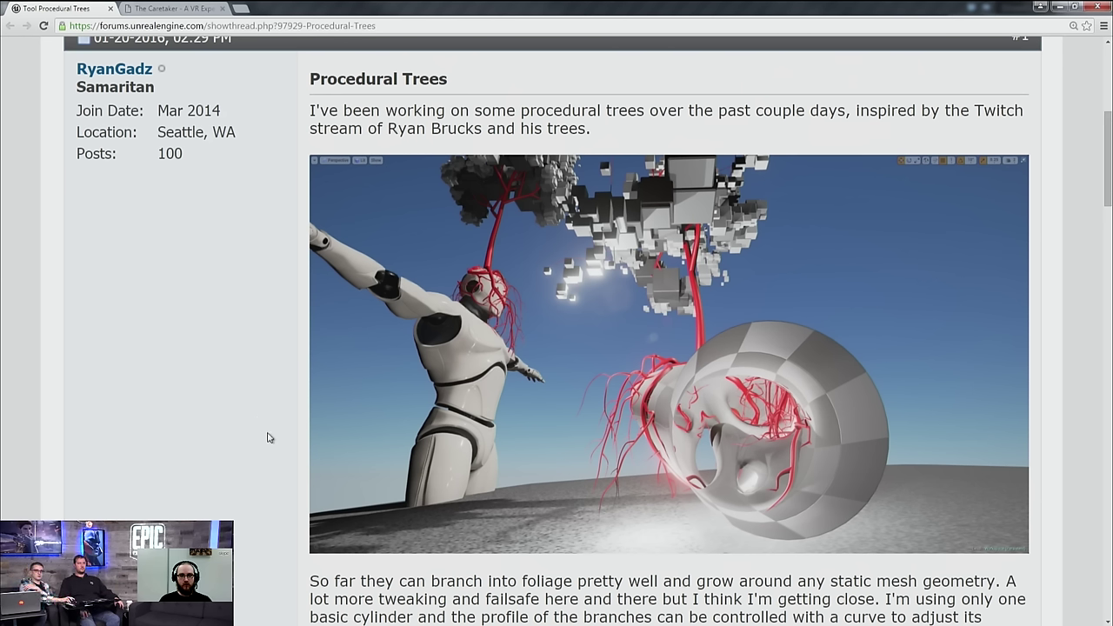
pyautogui.scroll(-2, 345, 459)
pyautogui.scroll(-1, 435, 476)
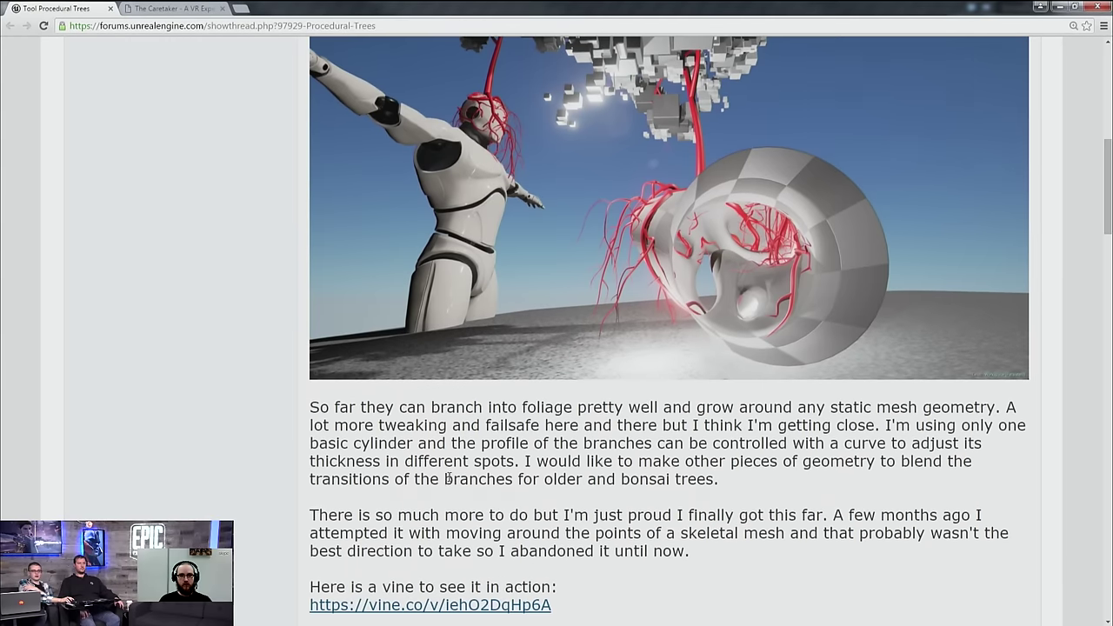
pyautogui.scroll(-4, 615, 467)
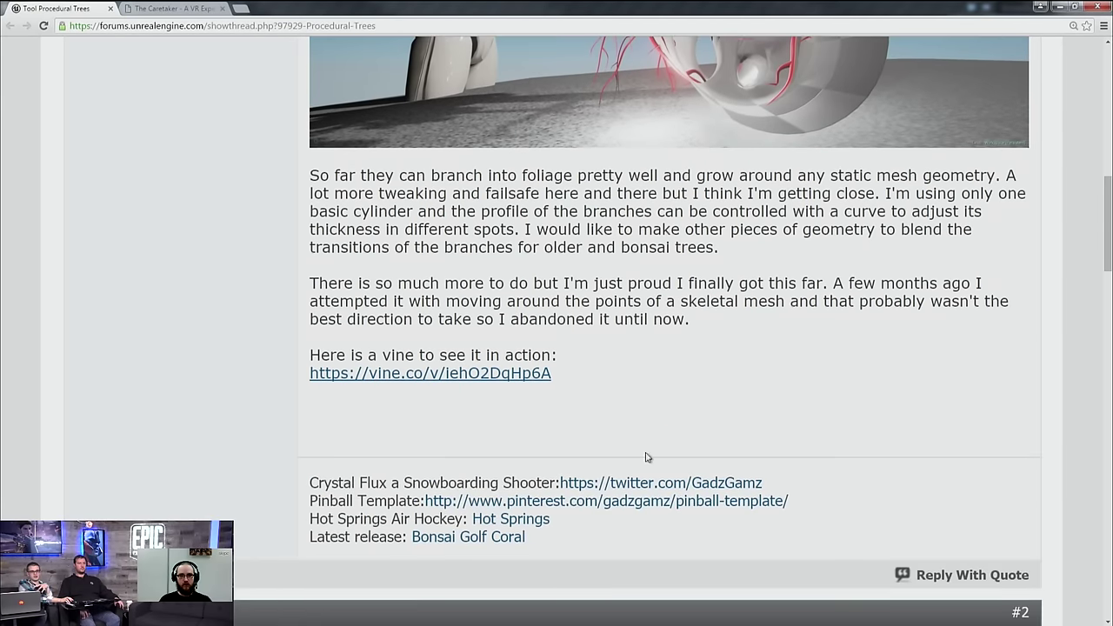
pyautogui.scroll(-1, 676, 419)
pyautogui.scroll(7, 687, 408)
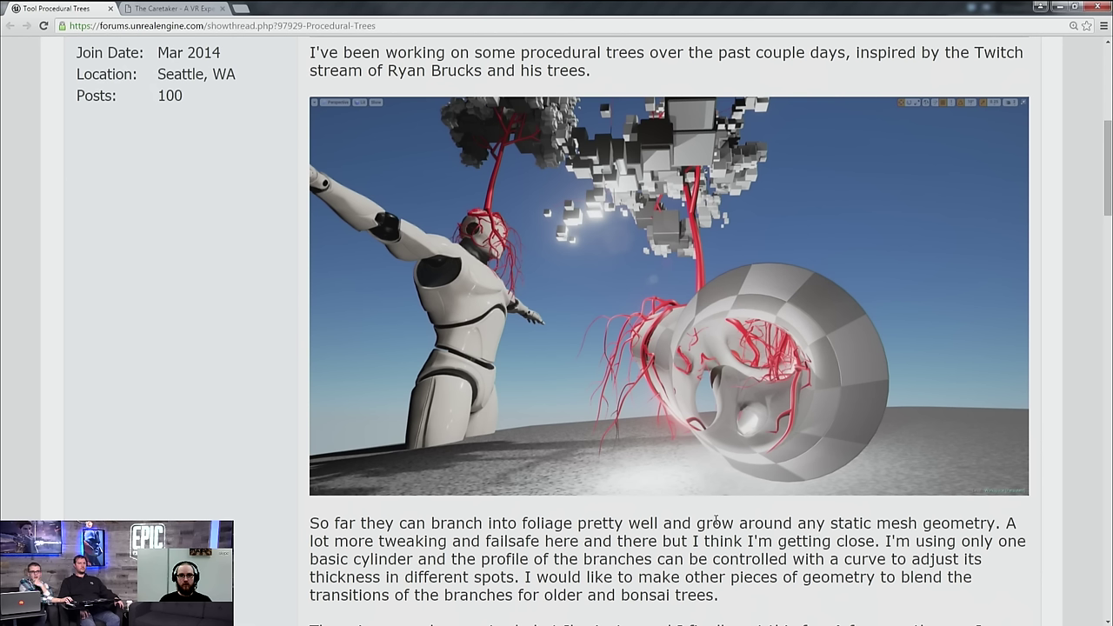
pyautogui.scroll(-3, 715, 520)
pyautogui.scroll(-4, 686, 479)
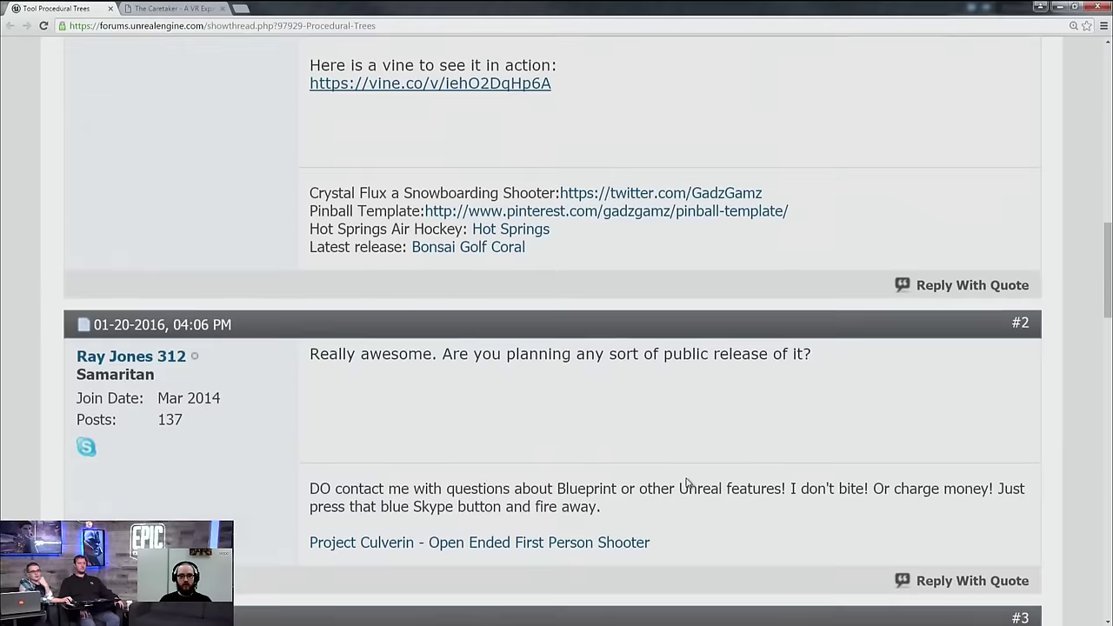
pyautogui.scroll(-3, 686, 482)
pyautogui.scroll(-2, 686, 482)
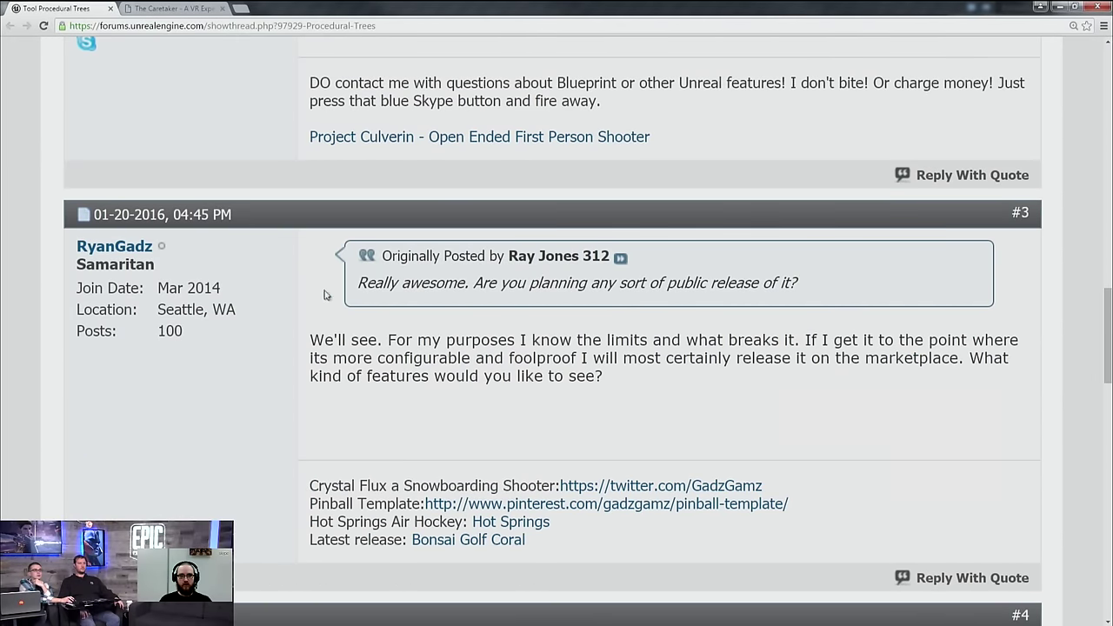
# Close the Procedural Trees thread tab and start down The Caretaker VR post past its trailer
pyautogui.middleClick(60, 7)
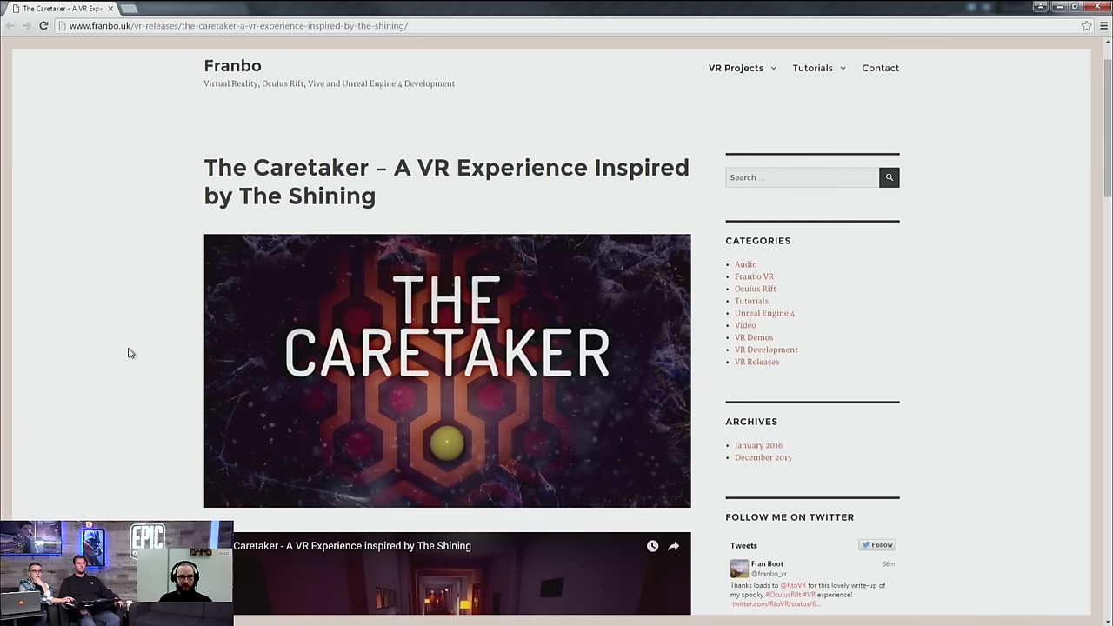
pyautogui.scroll(-1, 129, 353)
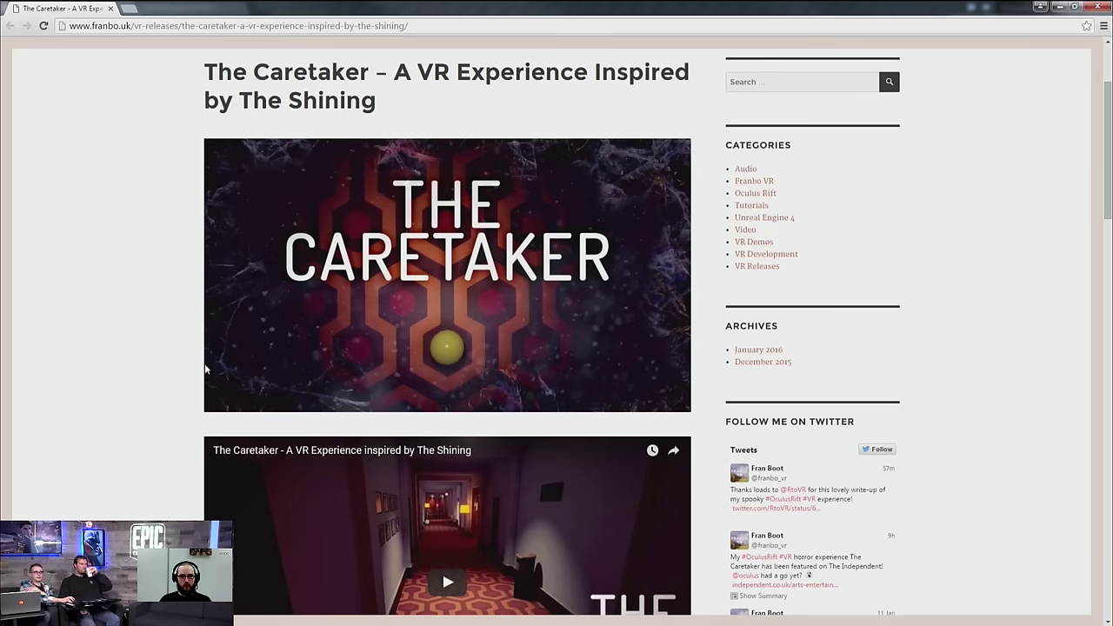
pyautogui.scroll(-1, 140, 352)
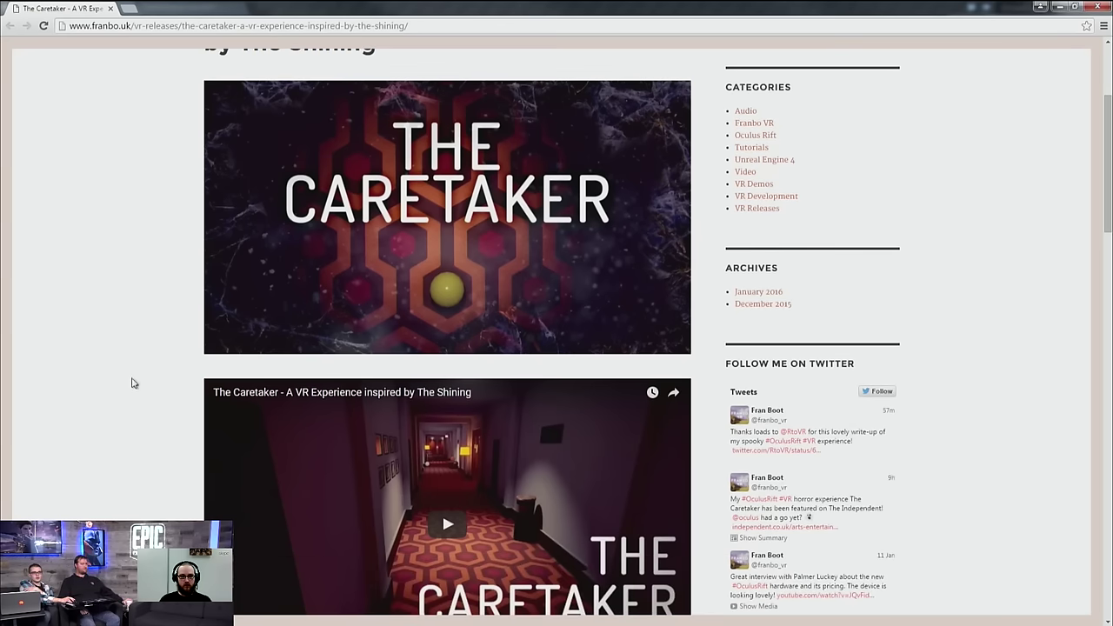
pyautogui.scroll(-1, 134, 383)
# Continue down The Caretaker page to the screenshot gallery and Introduction
pyautogui.scroll(-1, 130, 456)
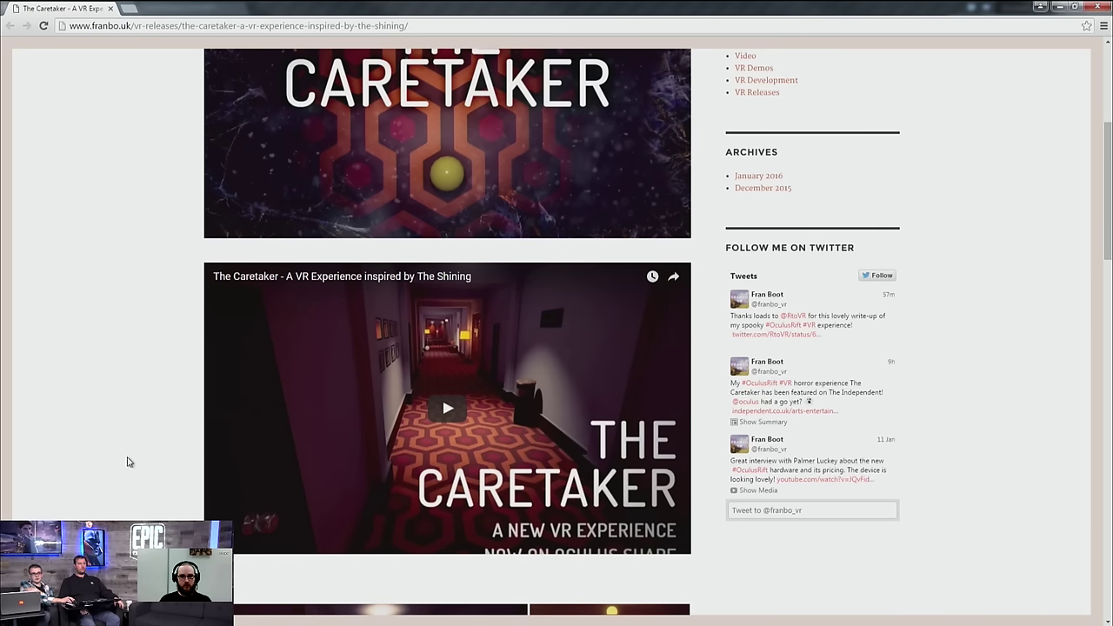
pyautogui.scroll(-1, 128, 461)
pyautogui.scroll(-1, 122, 489)
pyautogui.scroll(-2, 135, 484)
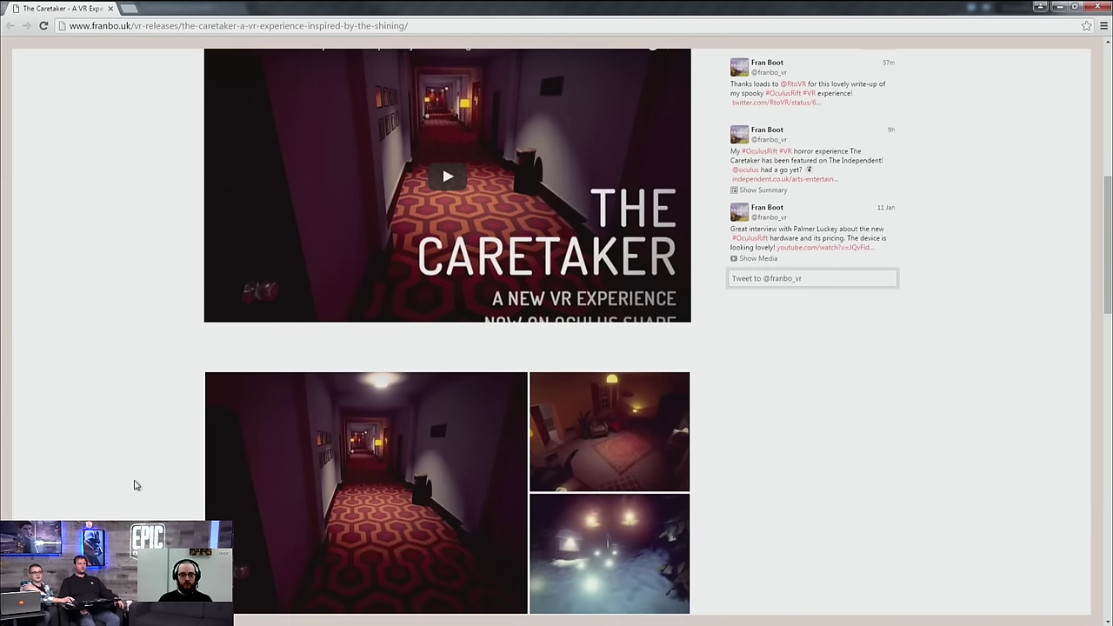
pyautogui.scroll(-2, 134, 485)
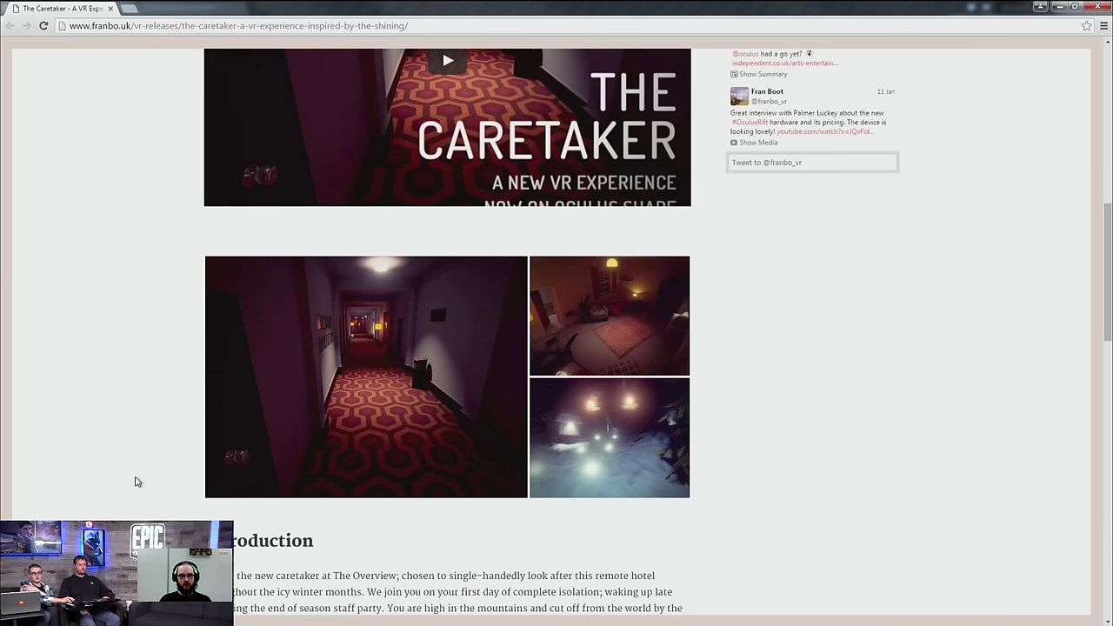